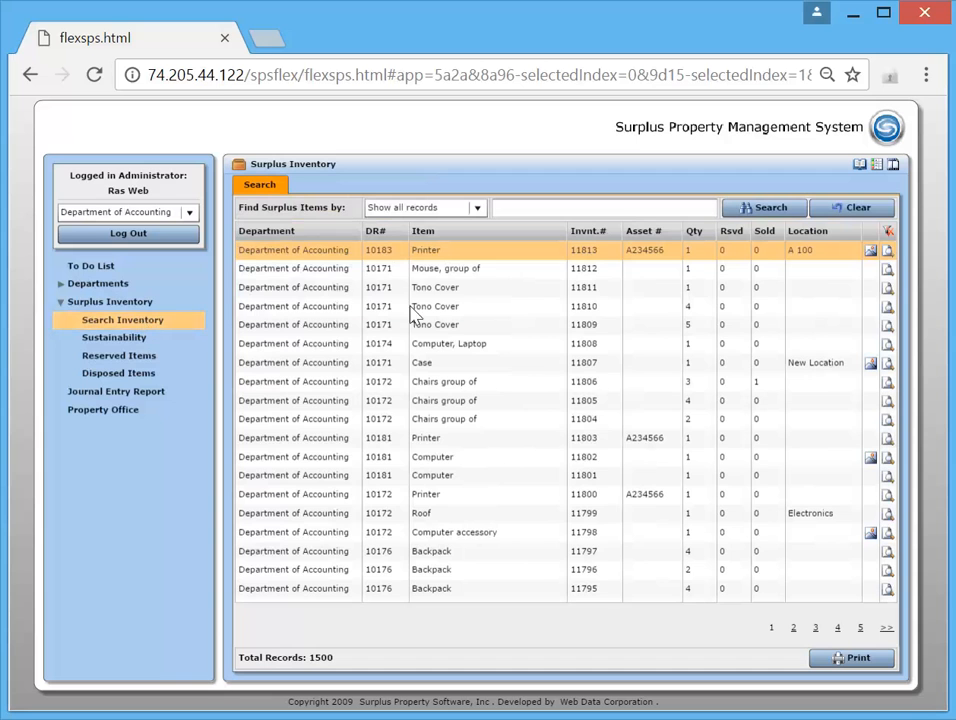
List all surplus inventory records and filter the Item column by "prin".
click(755, 208)
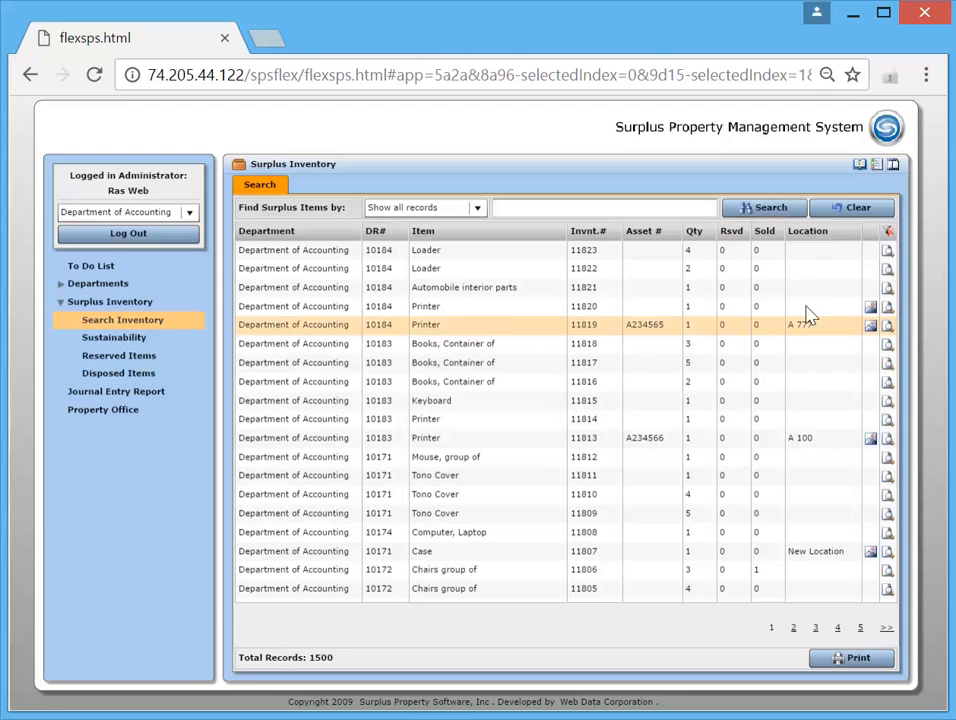
click(889, 232)
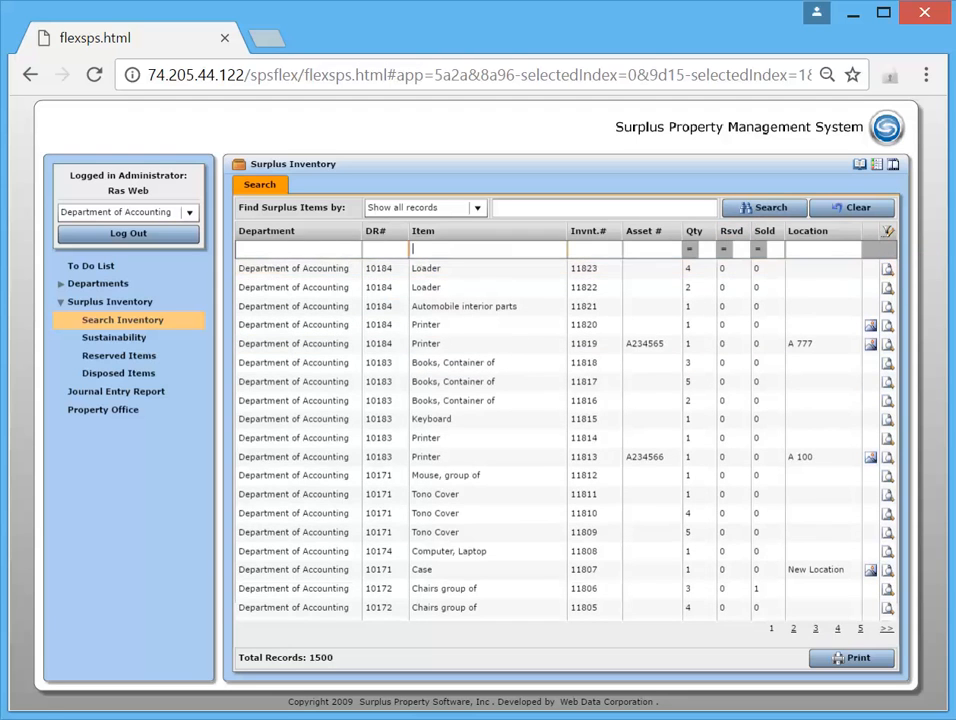
text(rint)
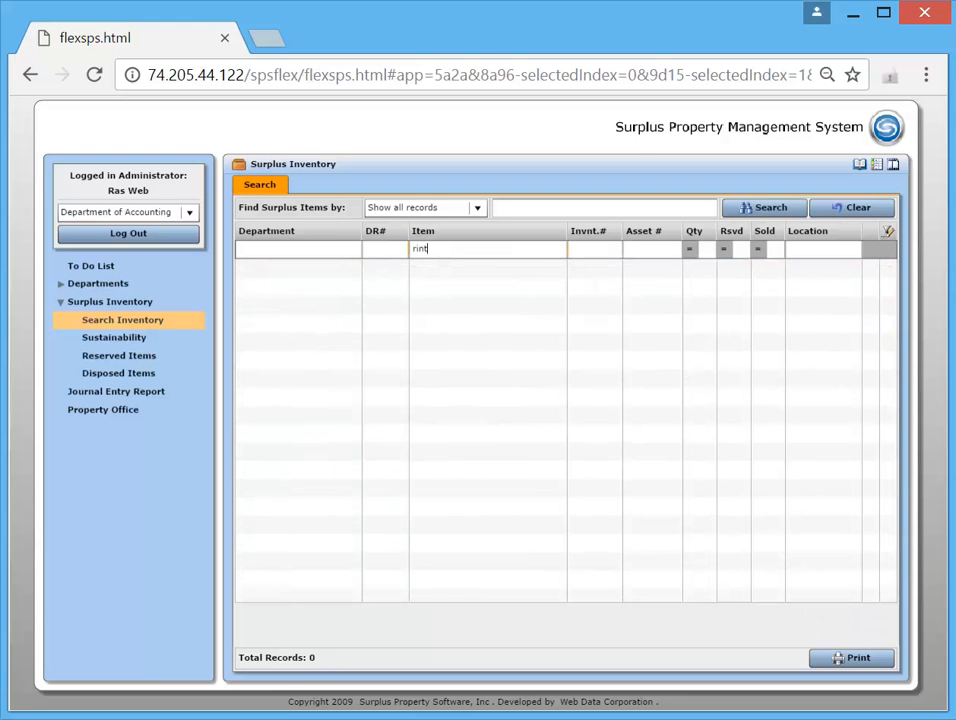
key(BackSpace)
key(BackSpace)
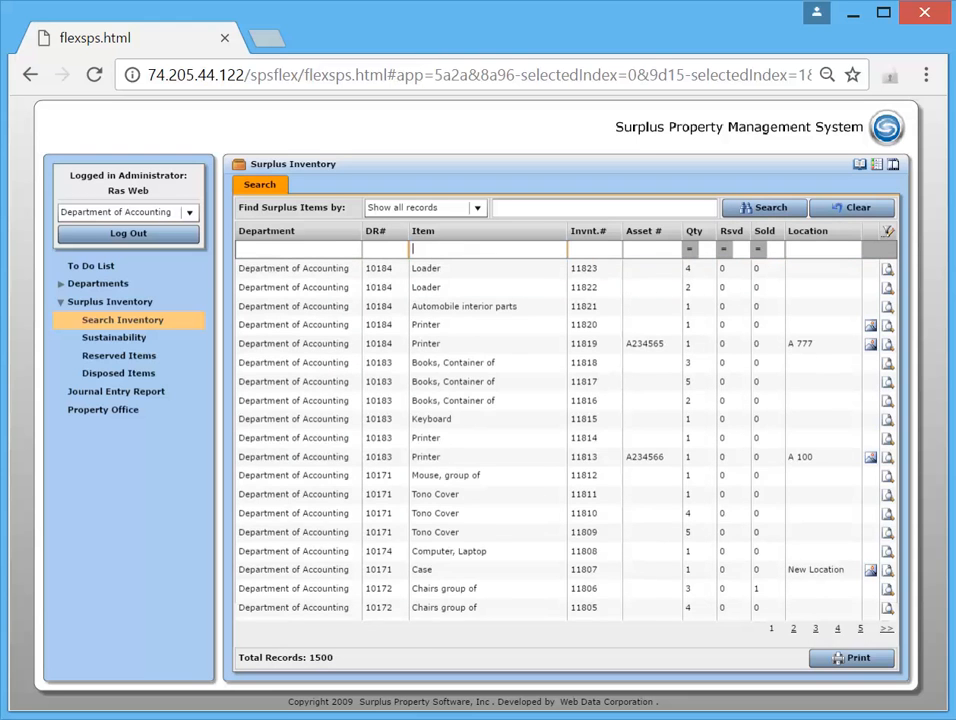
text(prin)
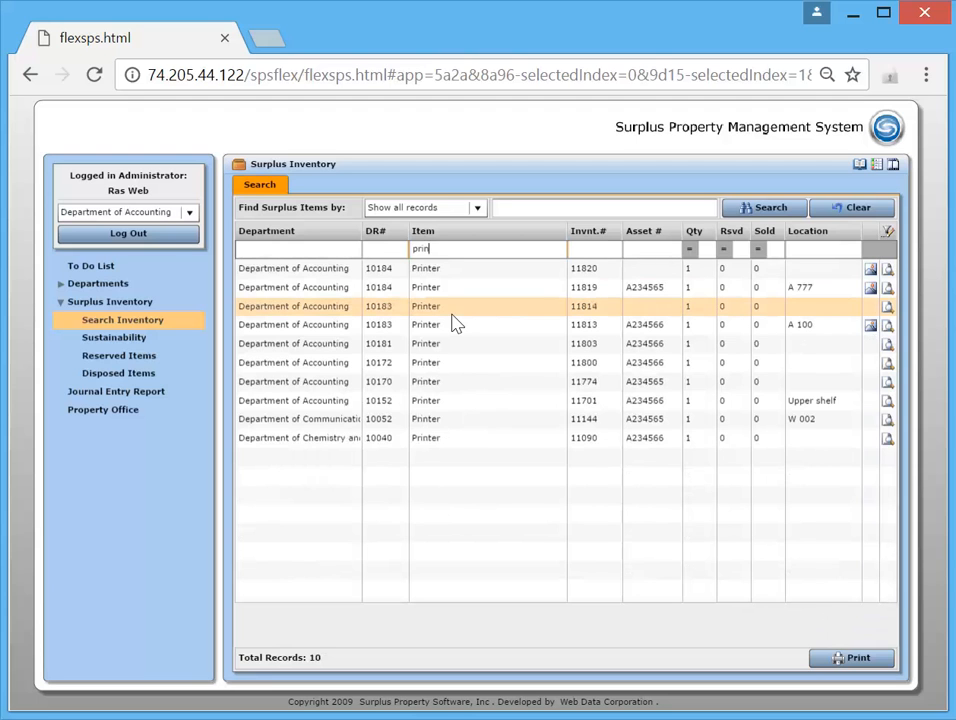
Preview the image of printer 11820 and view the inventory profile of printer 11819 with its picture.
click(870, 270)
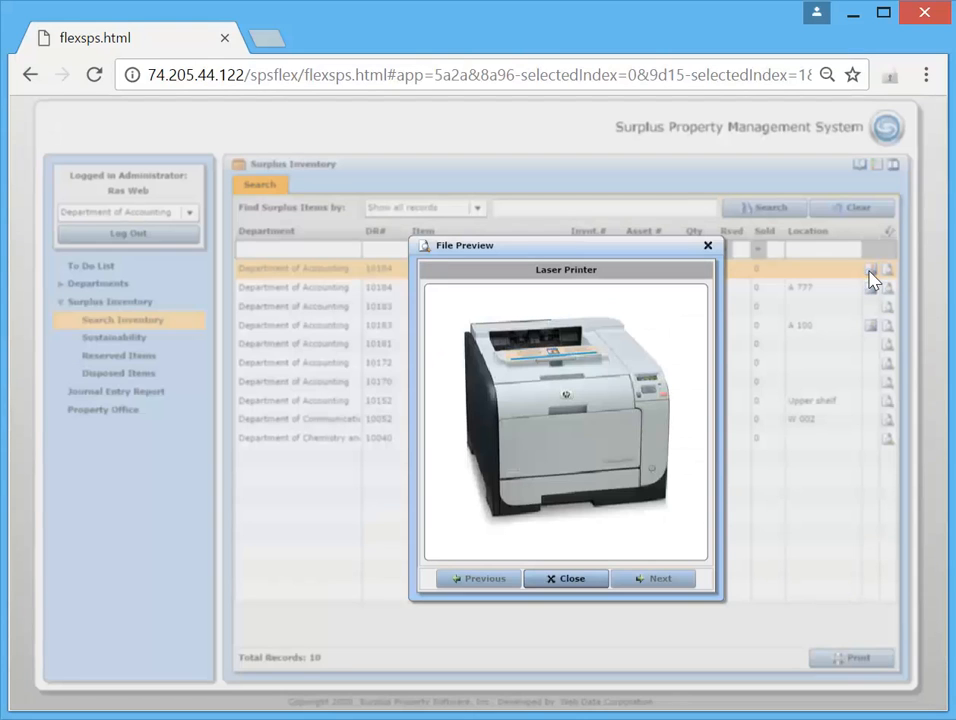
click(572, 579)
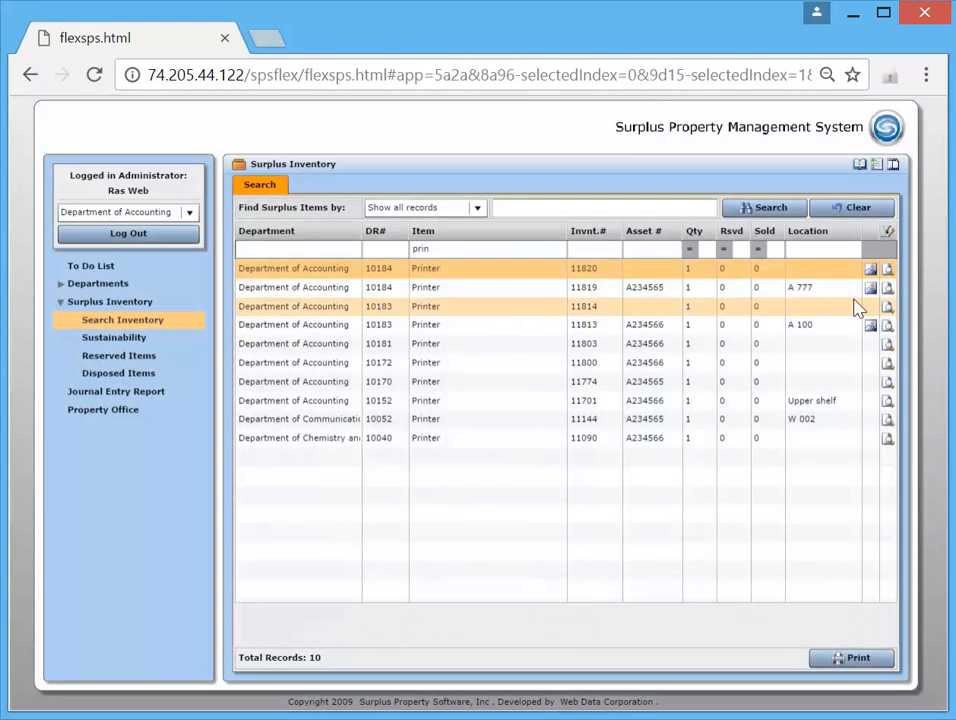
click(887, 289)
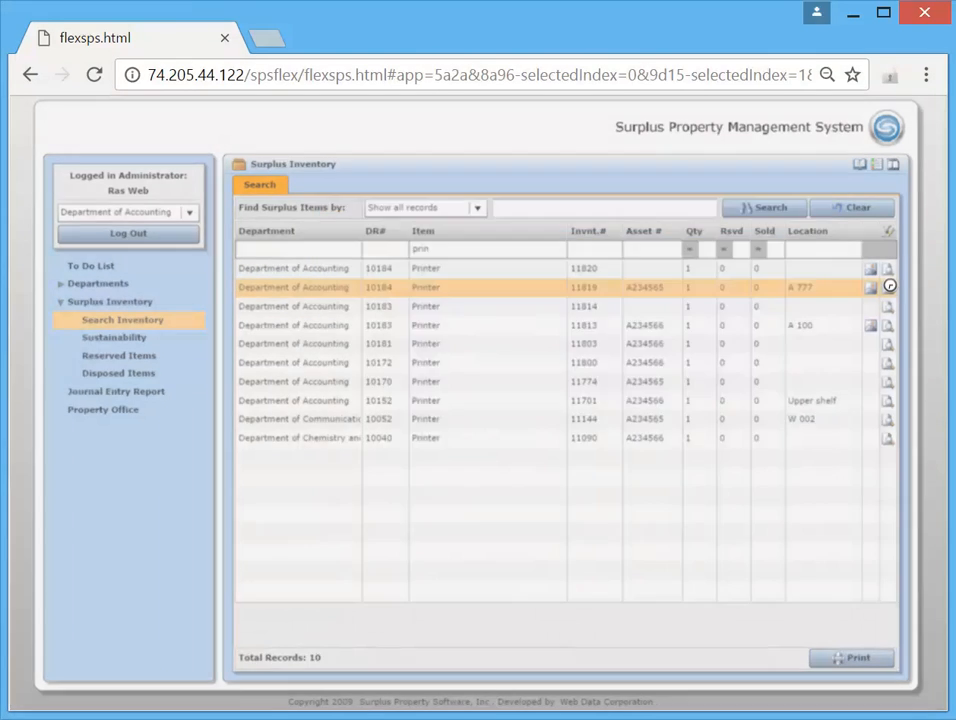
click(378, 619)
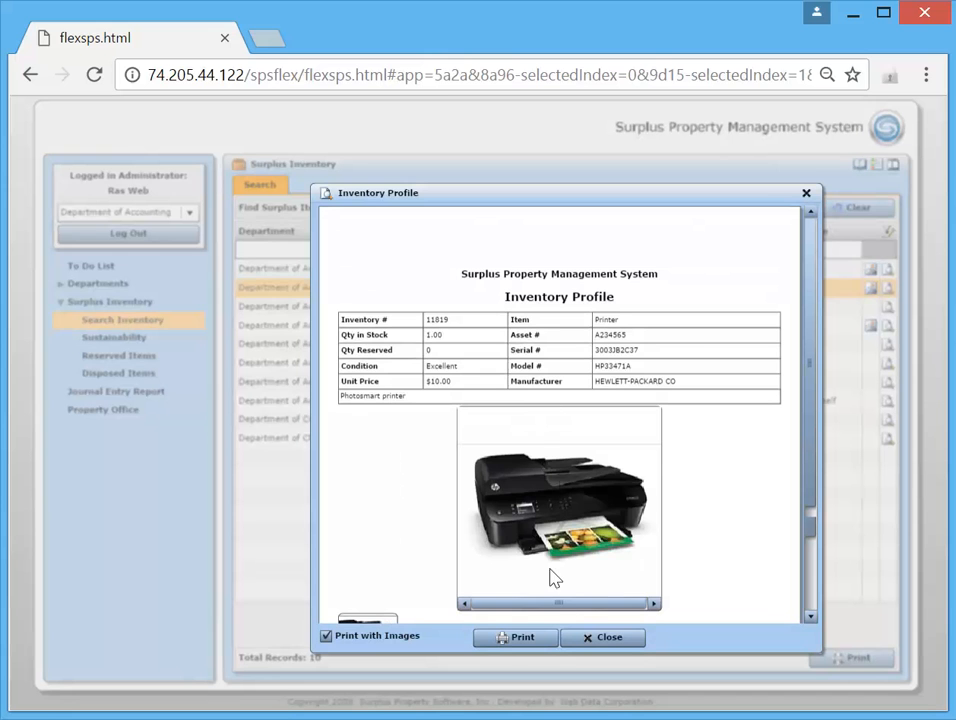
click(605, 637)
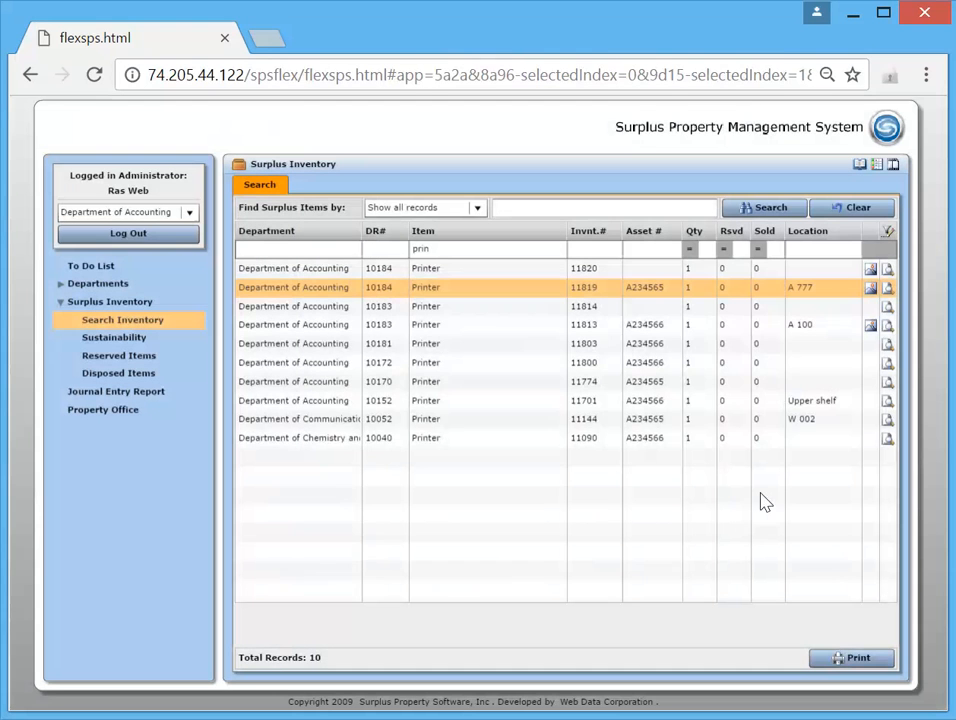
View the inventory profile of printer 11813 with its picture, and close it.
click(888, 325)
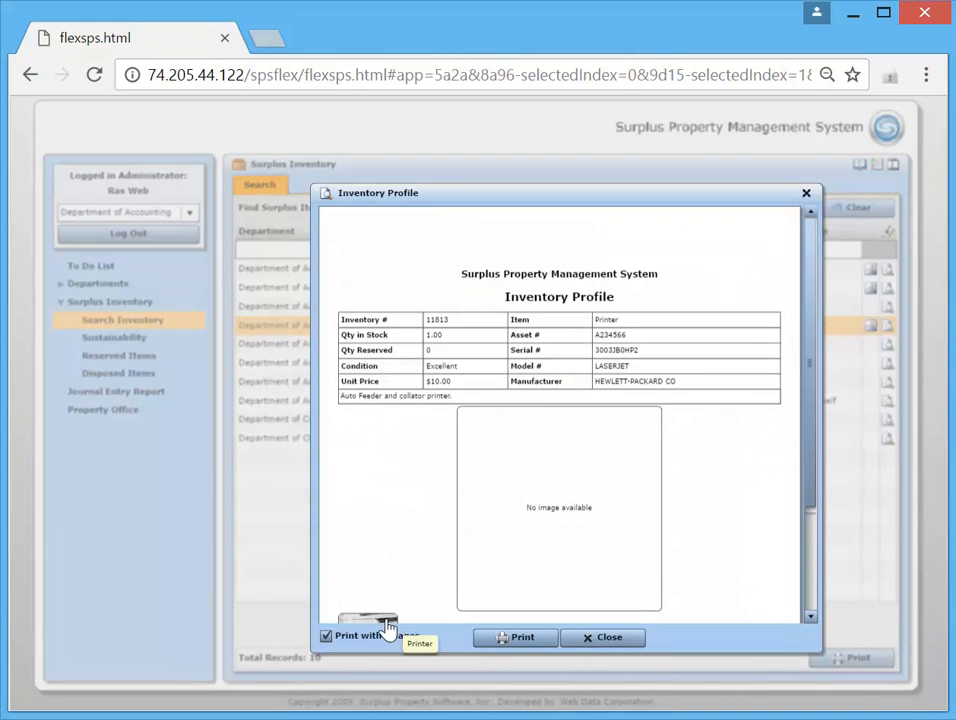
click(384, 622)
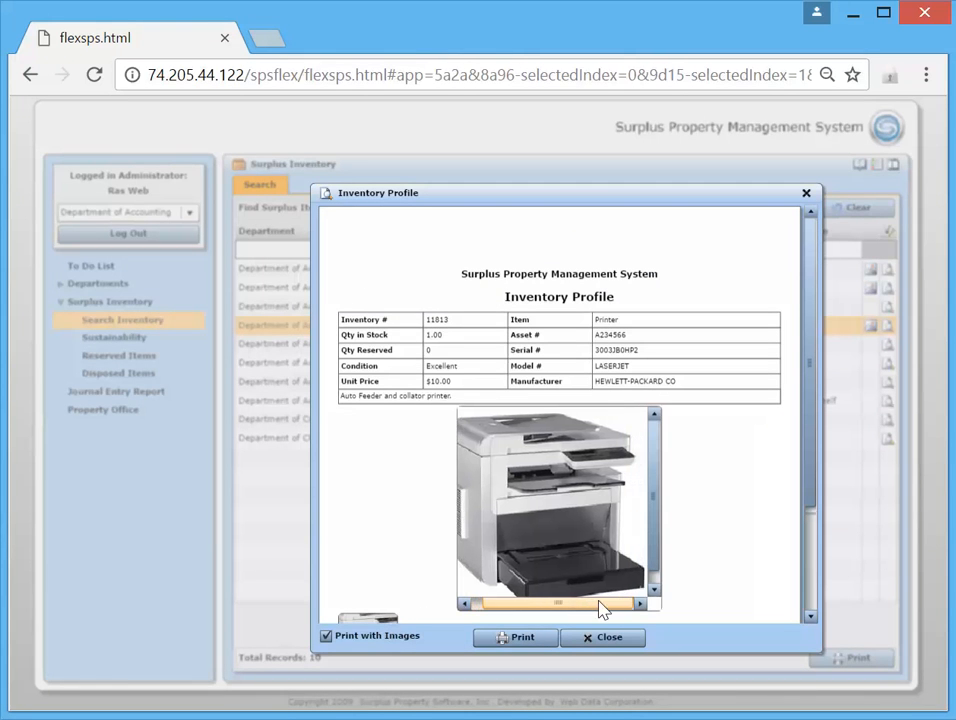
click(598, 637)
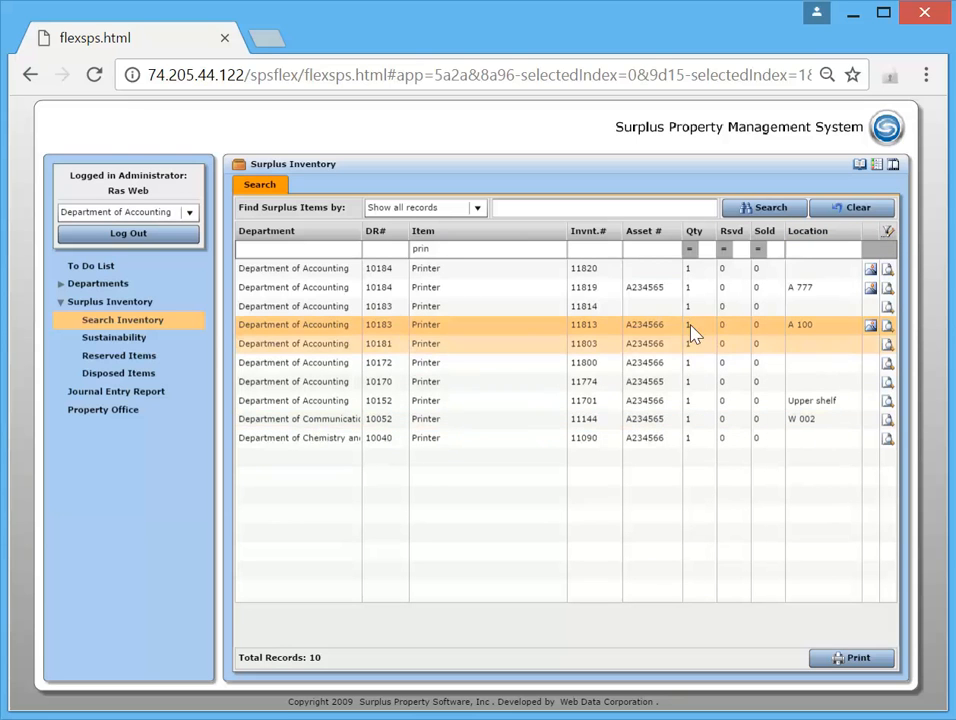
Remove the column filter and sort the inventory list by item, first ascending and finally descending.
click(886, 236)
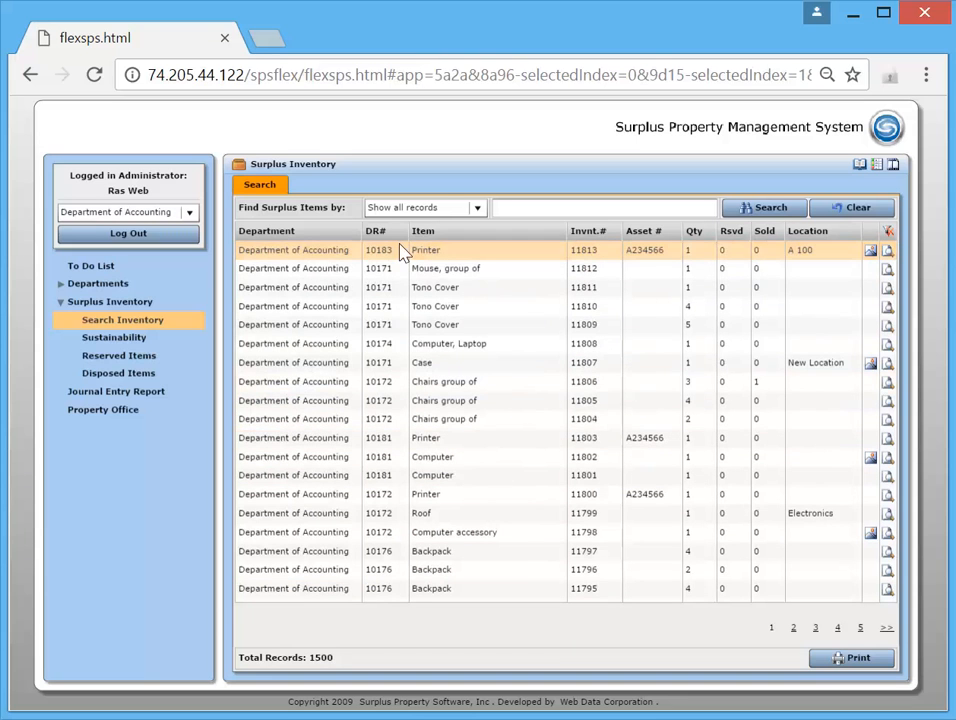
click(433, 236)
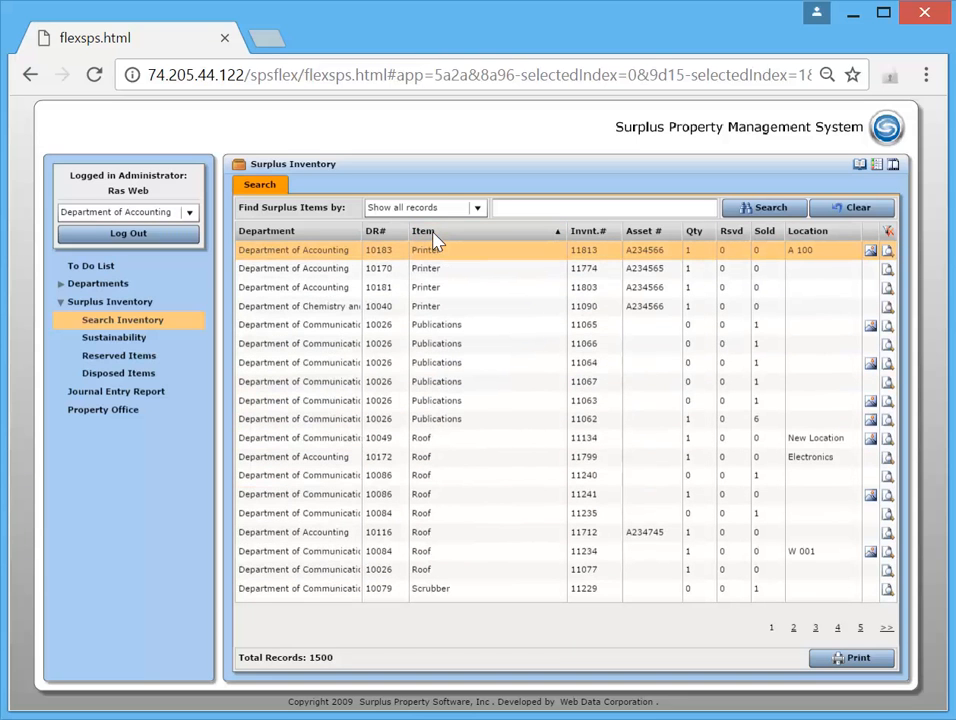
click(435, 238)
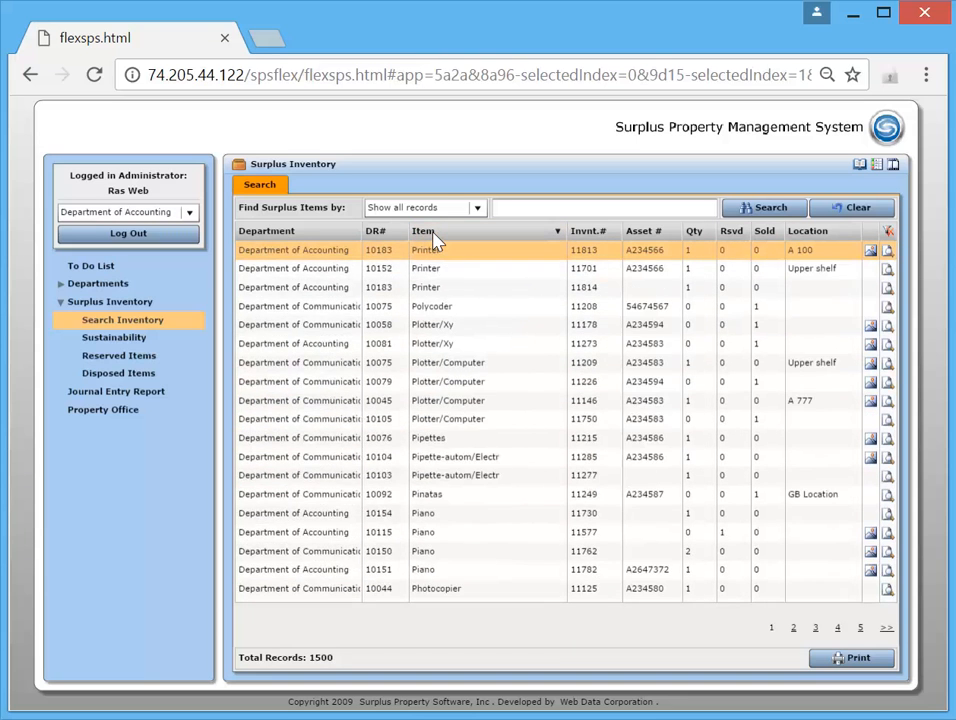
Sort the inventory list by department and by quantity in stock, each in ascending and descending order.
click(304, 238)
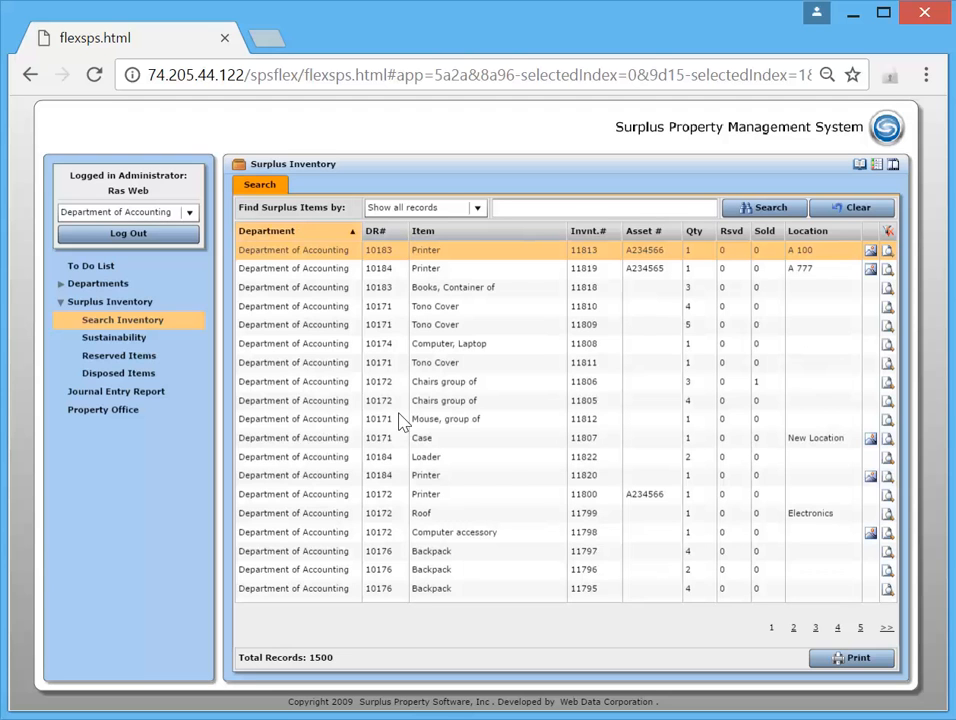
click(697, 238)
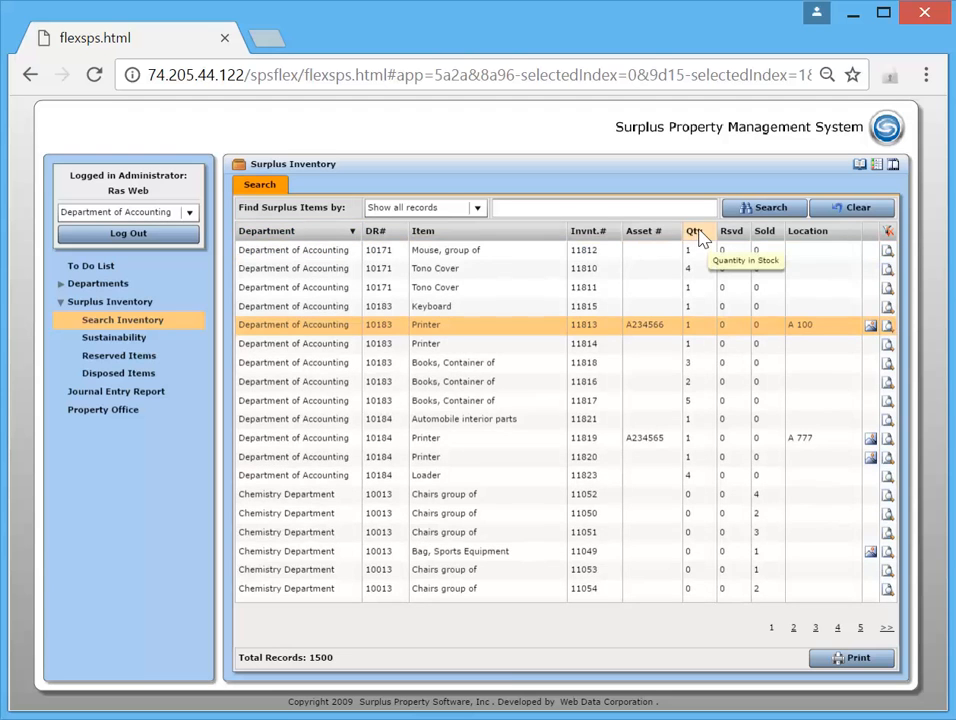
click(701, 237)
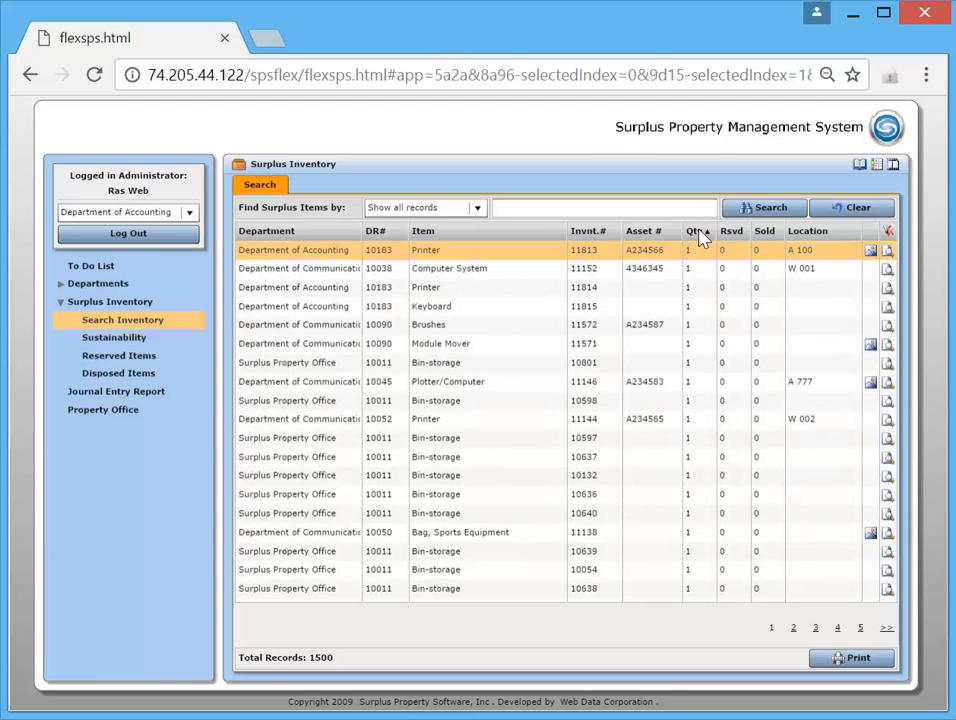
click(701, 237)
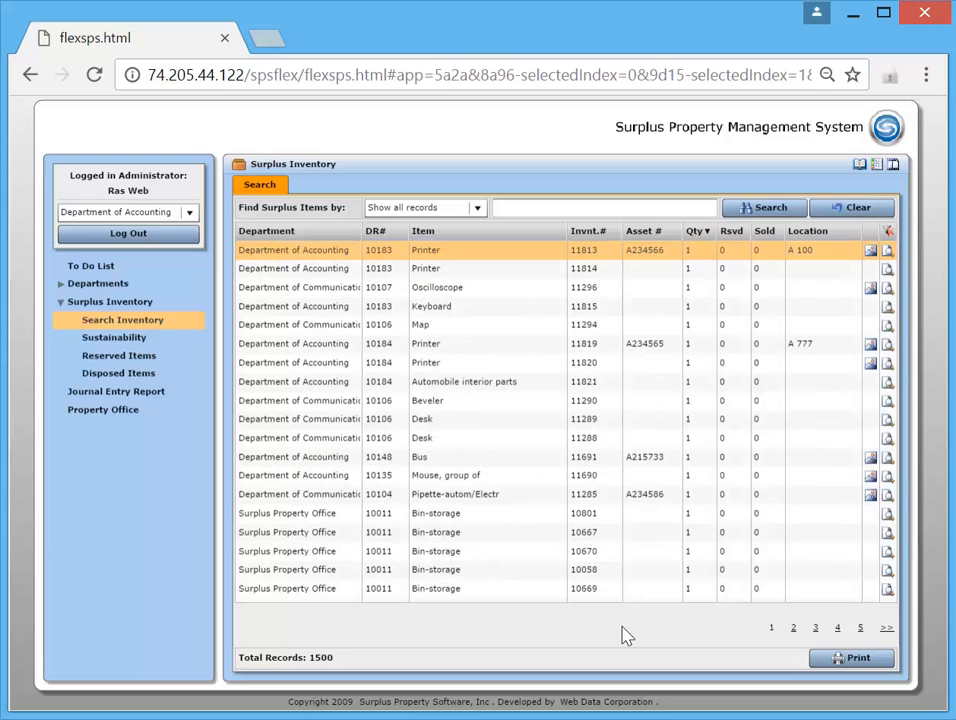
In the Sustainability want list, preview the image of matching printer 11820 and reserve a quantity of 1.
click(126, 345)
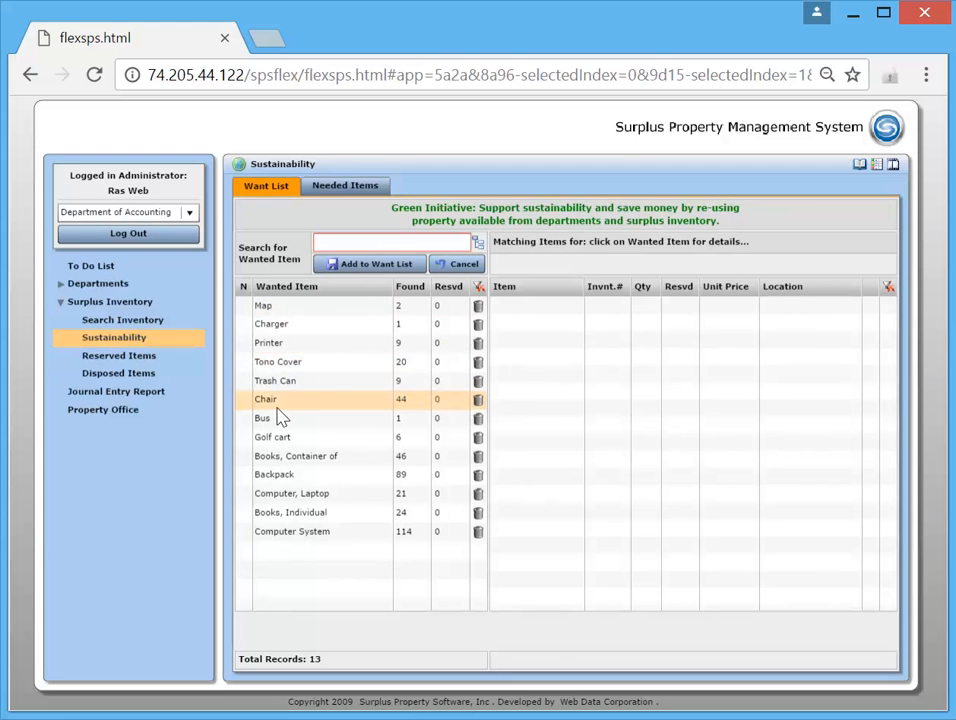
click(272, 344)
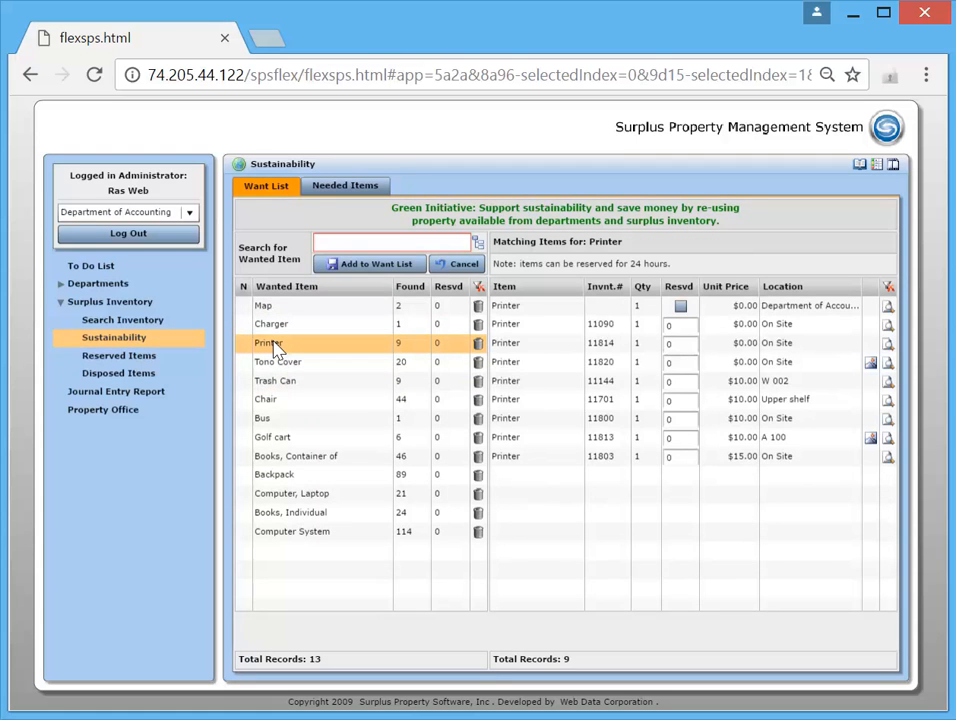
click(870, 363)
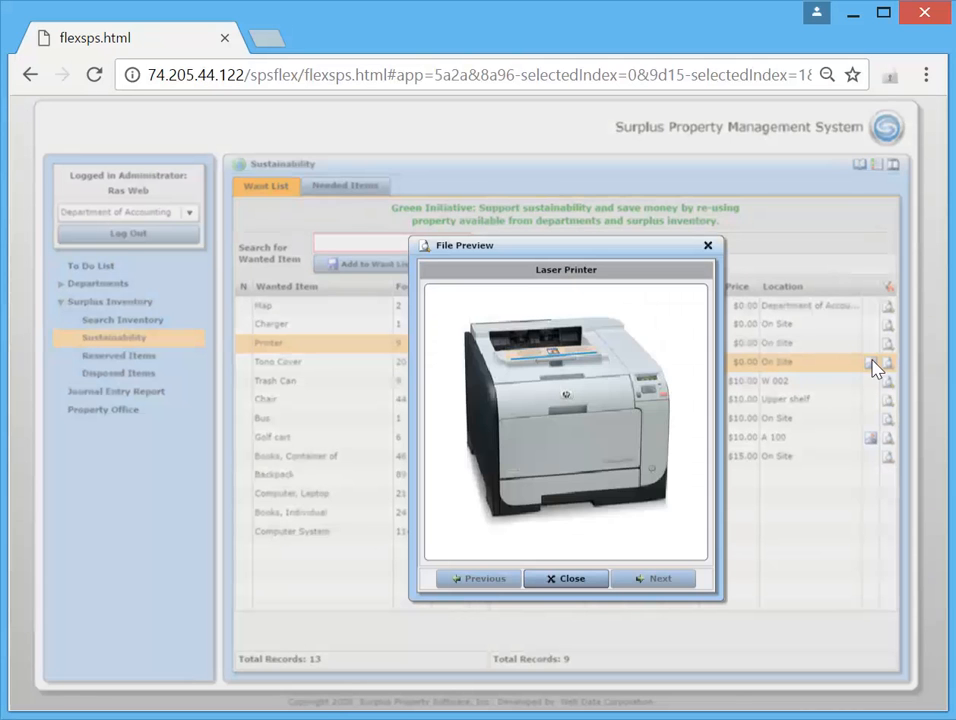
click(590, 580)
click(670, 363)
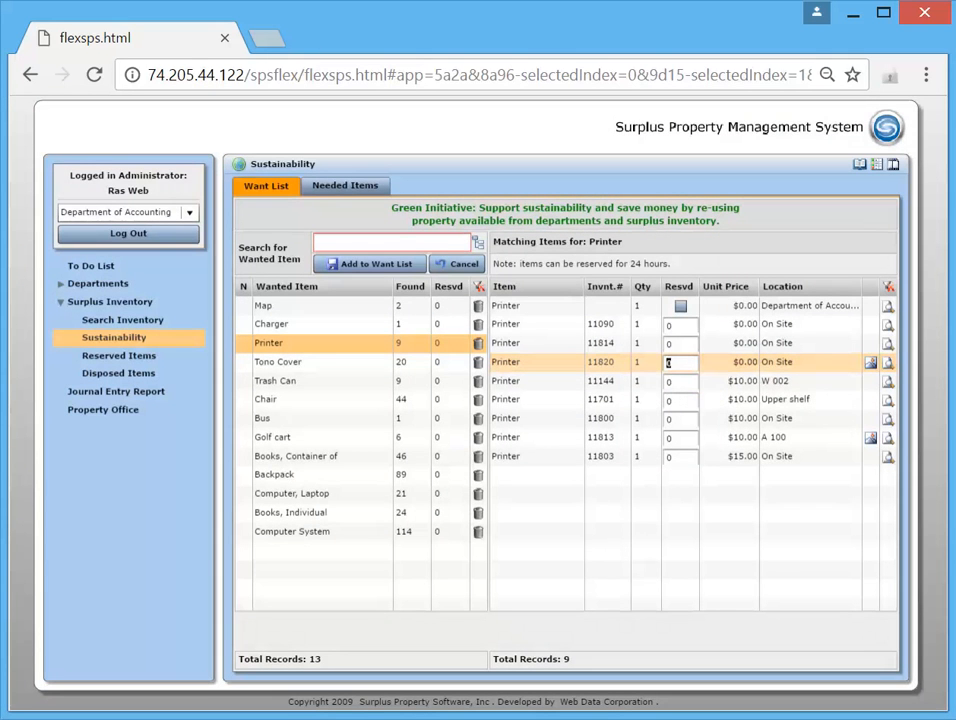
text(1)
key(Return)
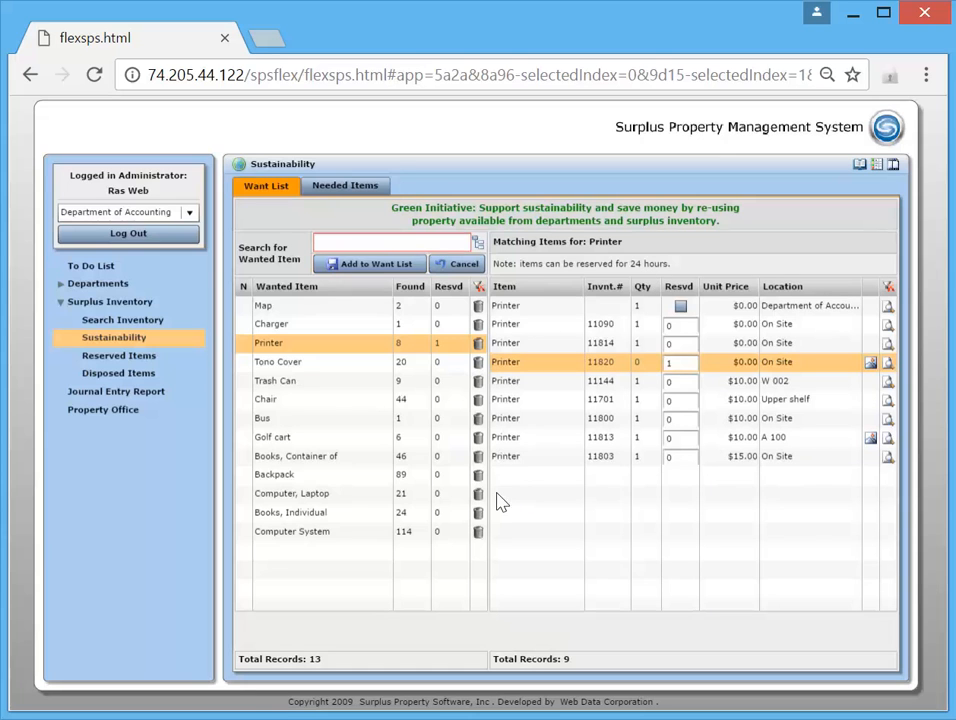
Look through the matching items for the wanted Tono Cover, Golf cart and Printer entries.
click(288, 364)
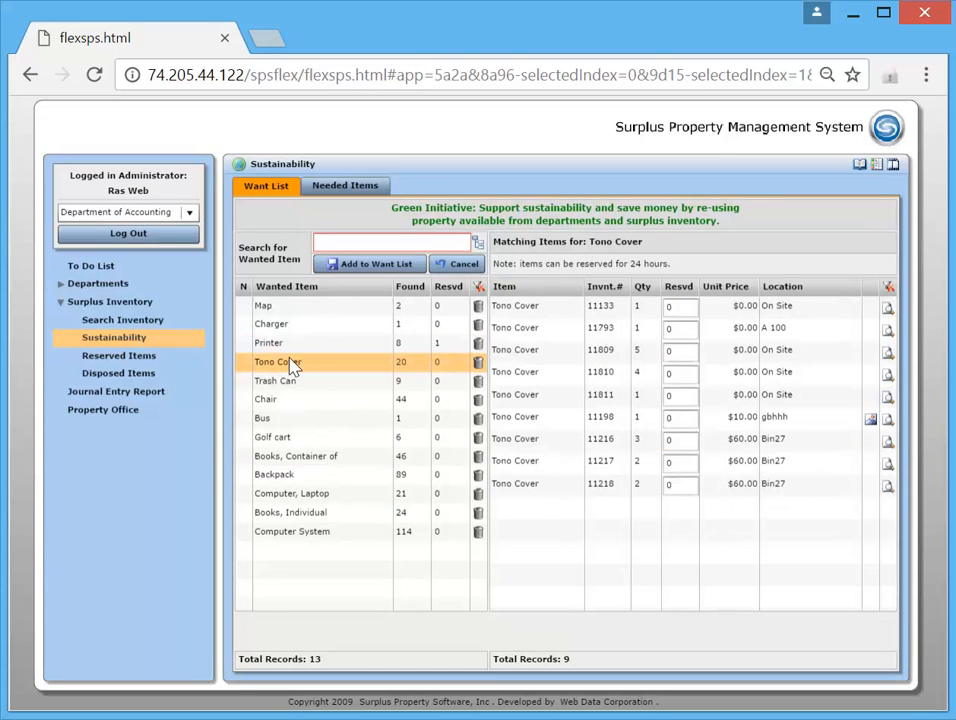
click(268, 438)
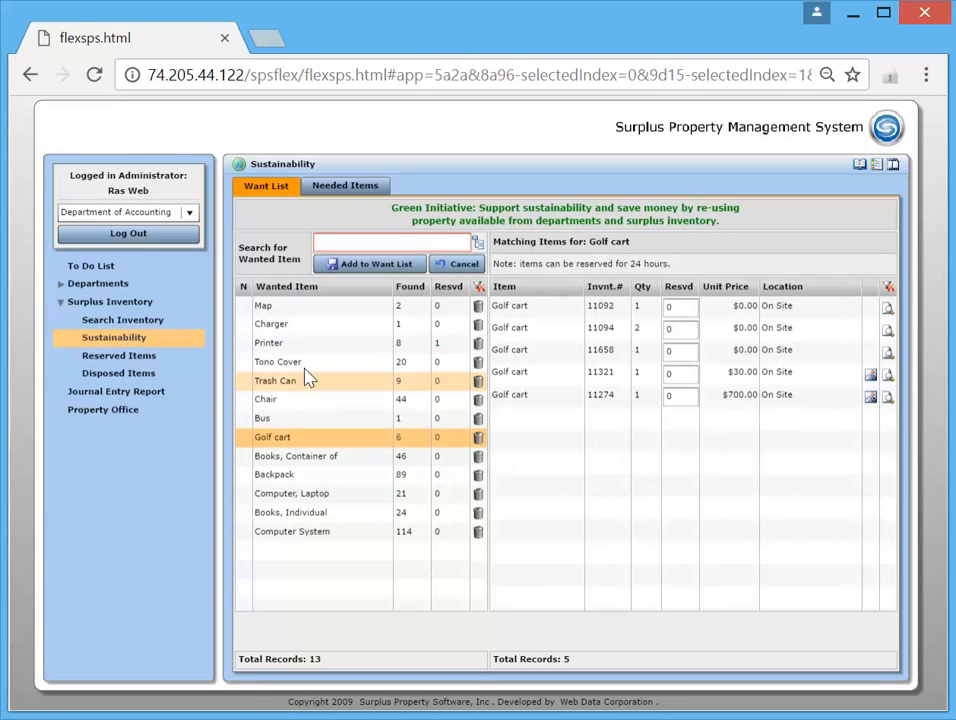
click(273, 342)
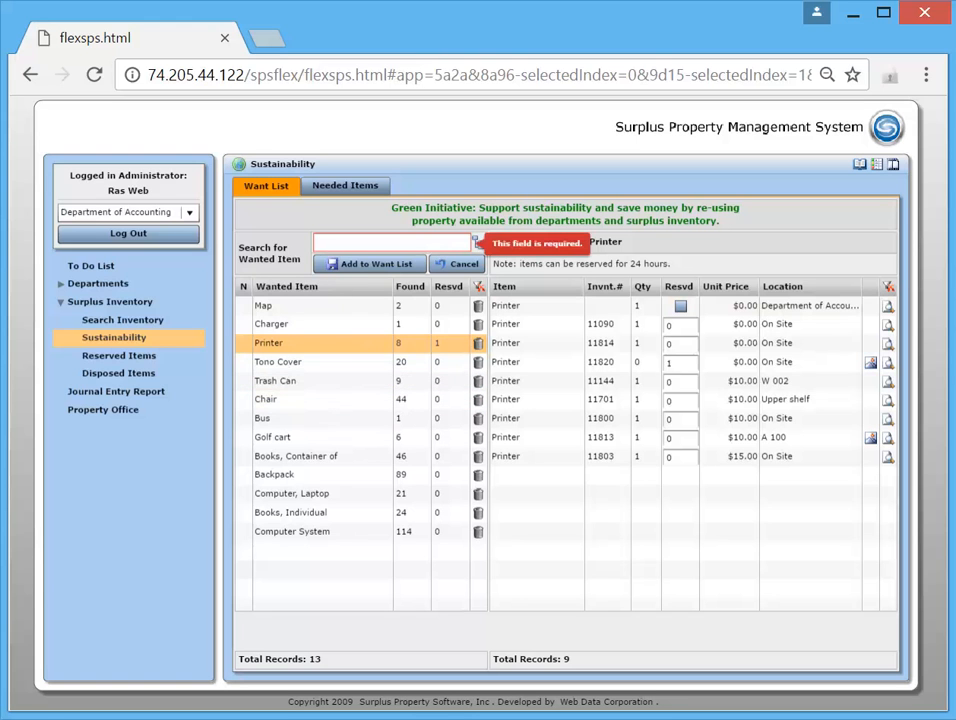
Search the inventory categories for "lab", choose "Coat, Lab" and add it to the want list.
click(476, 240)
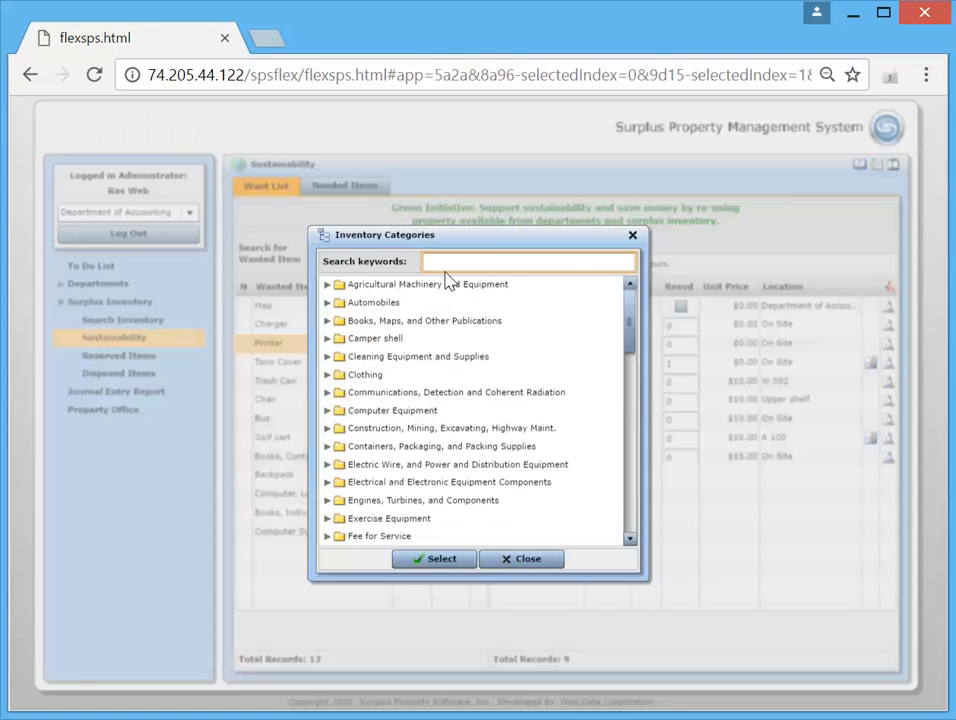
text(lab)
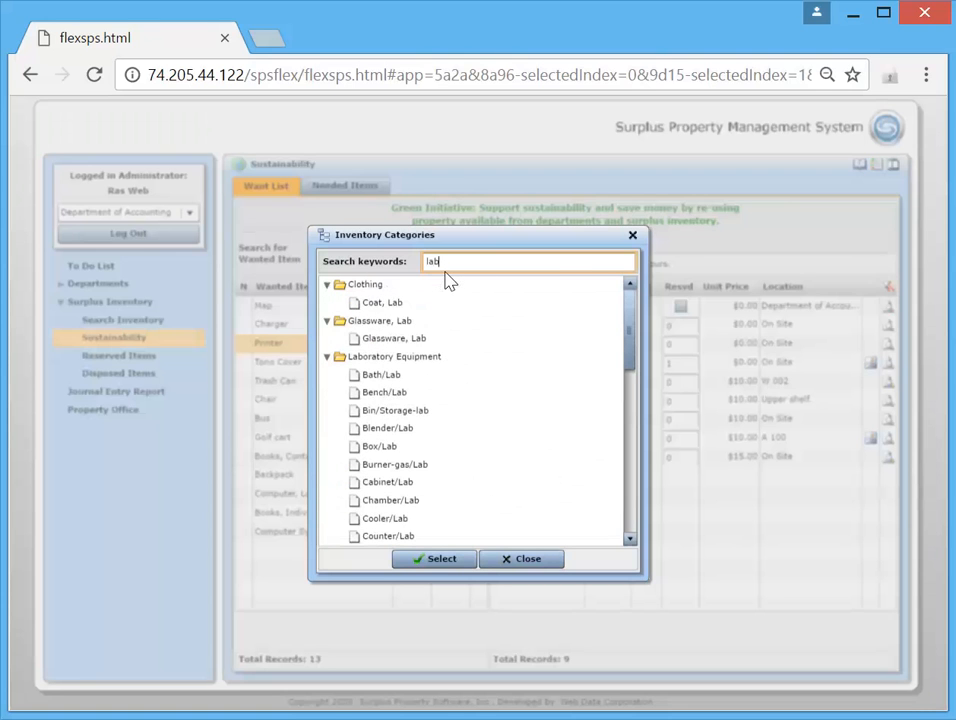
click(395, 305)
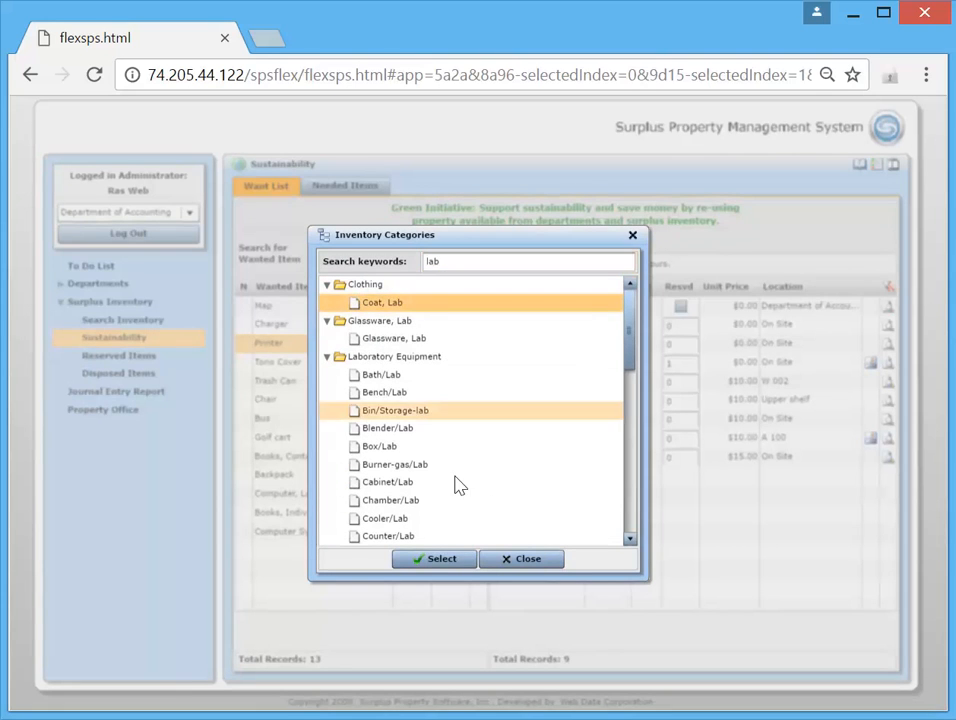
click(454, 565)
click(380, 263)
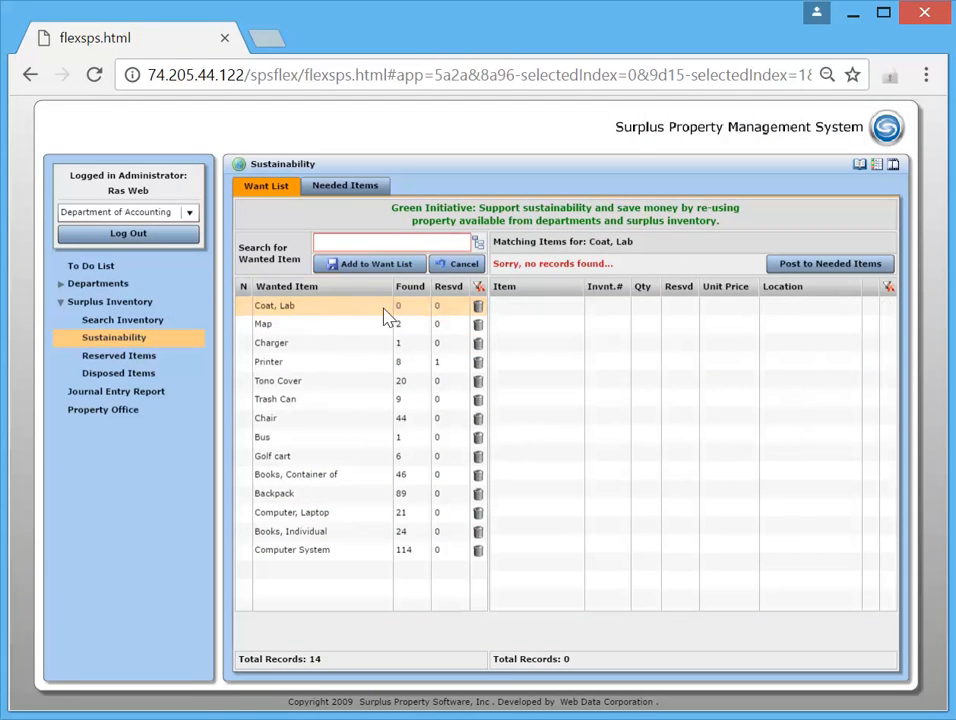
Post the "Coat, Lab" entry to the needed items with the description "ffffasfsf".
click(838, 266)
click(576, 404)
text(ffffasfsf)
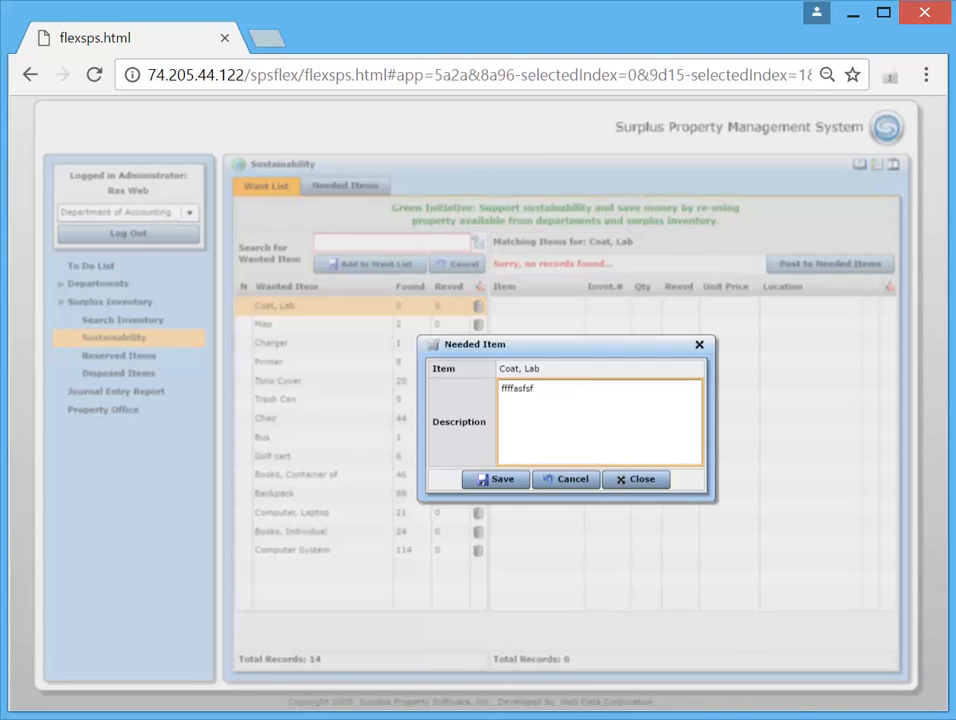
click(510, 481)
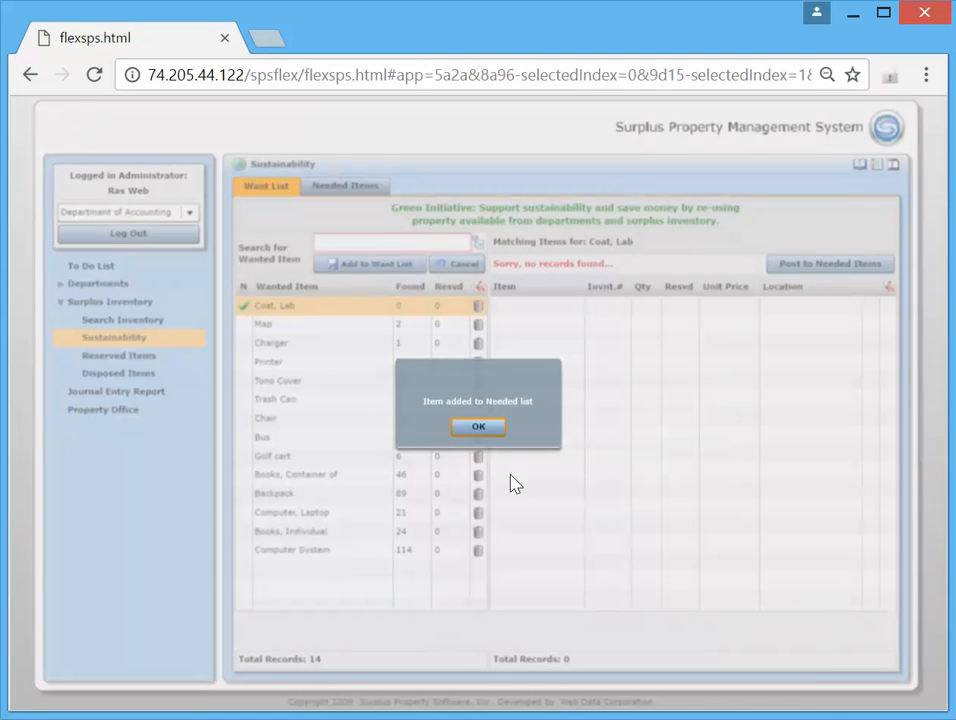
click(479, 427)
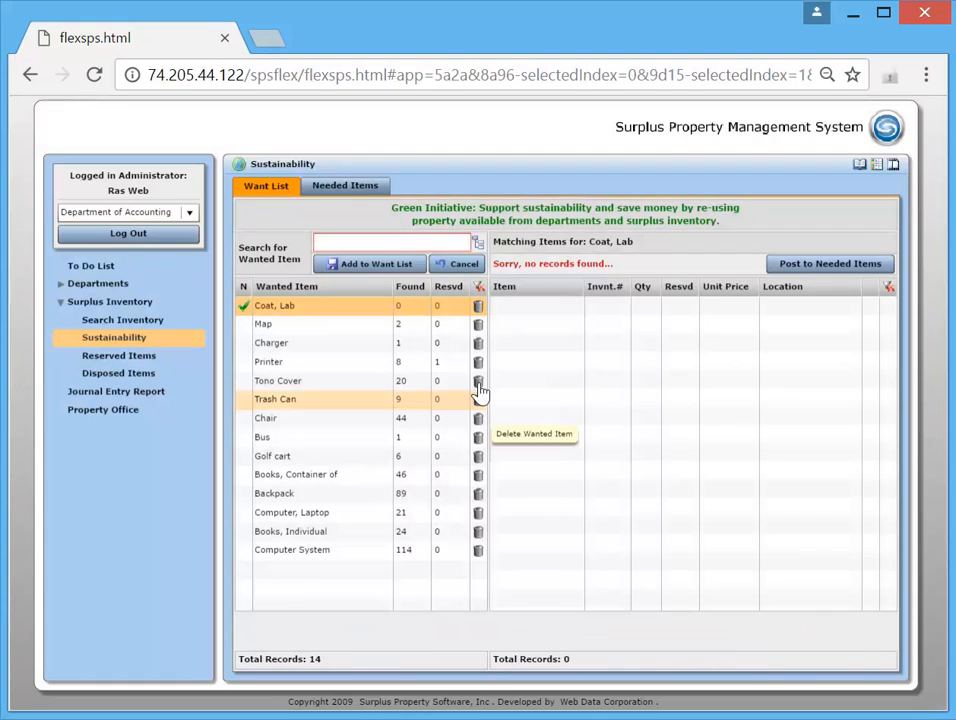
List all needed items in Sustainability and filter them by item name with "tr".
click(354, 189)
click(758, 244)
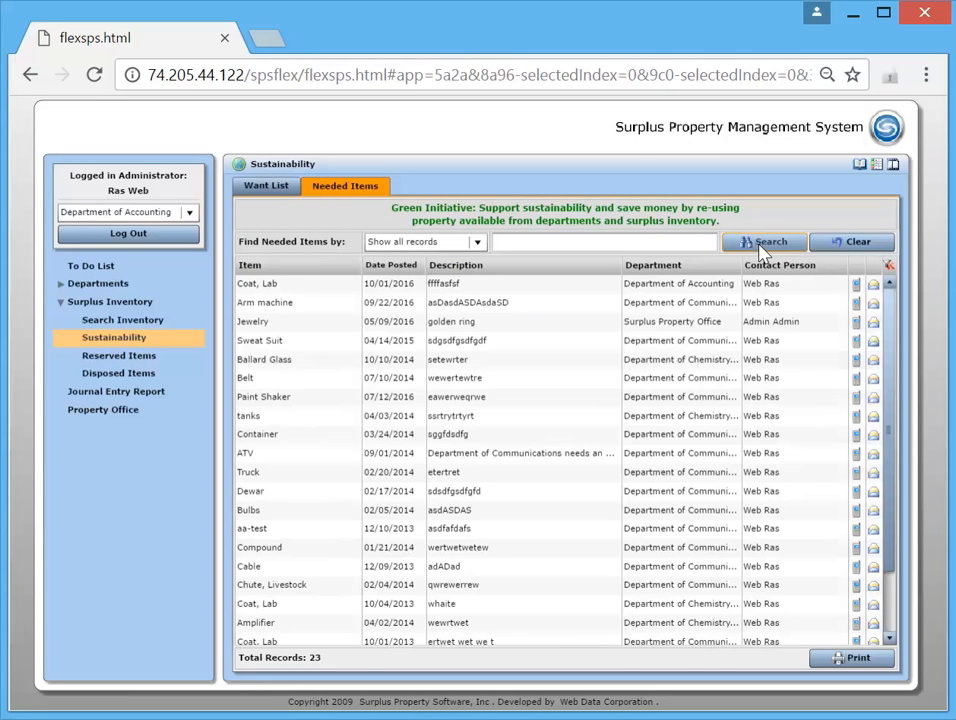
click(889, 266)
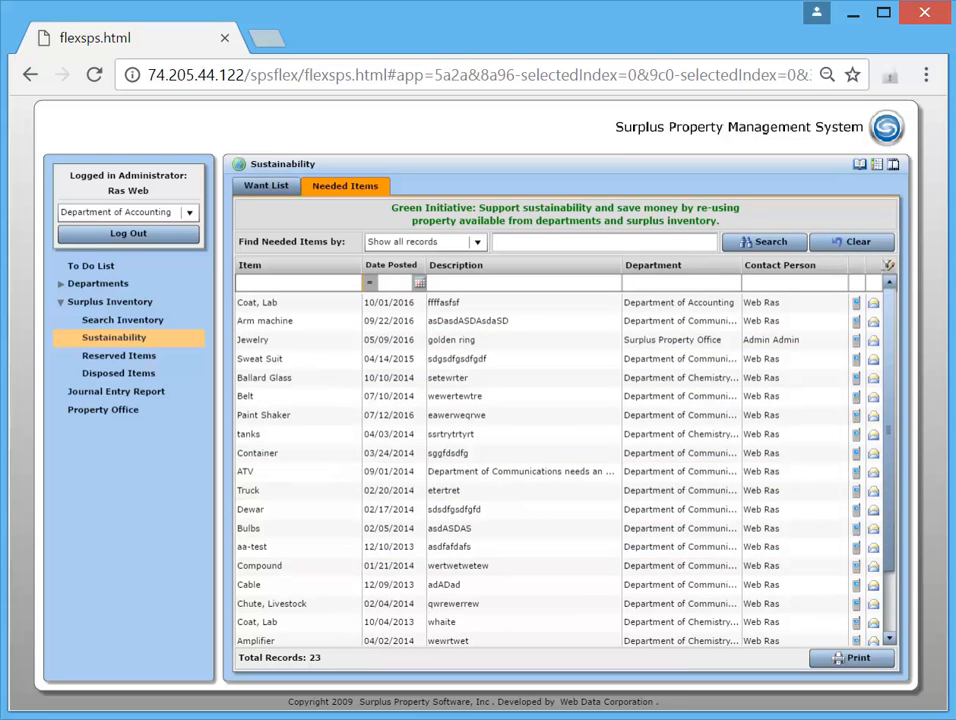
text(tr)
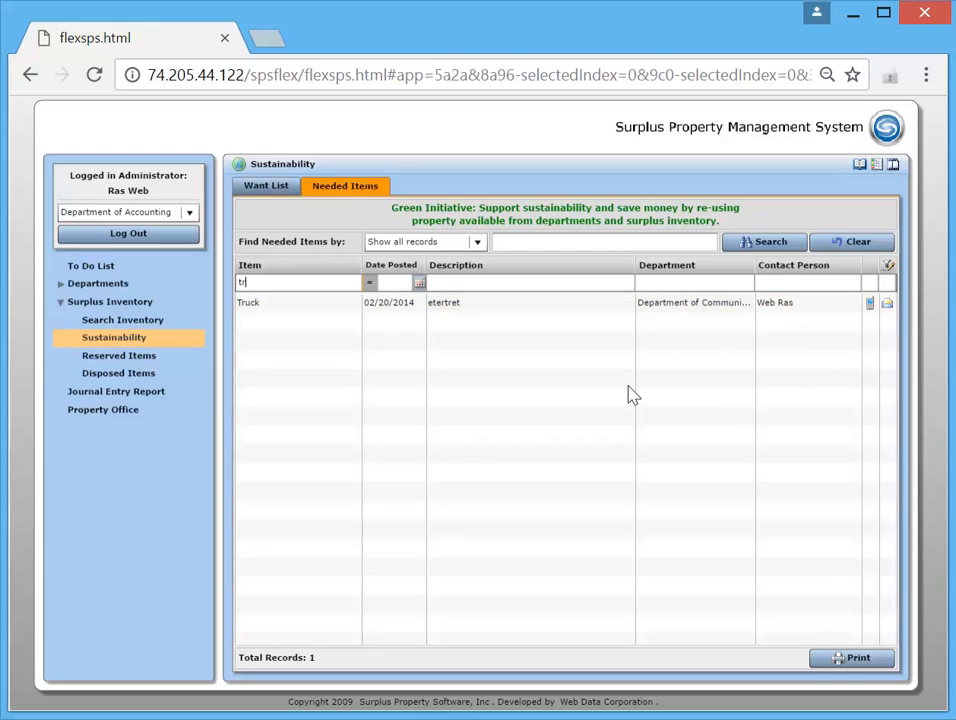
View the reserved items, and list all records in the disposed items tracking report.
click(124, 358)
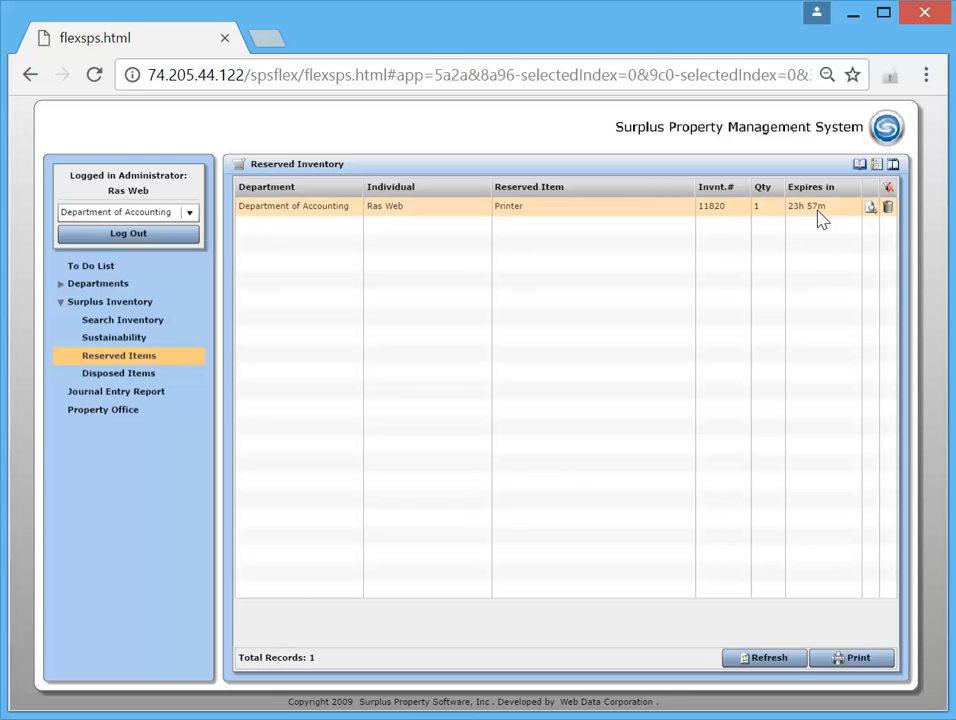
click(139, 379)
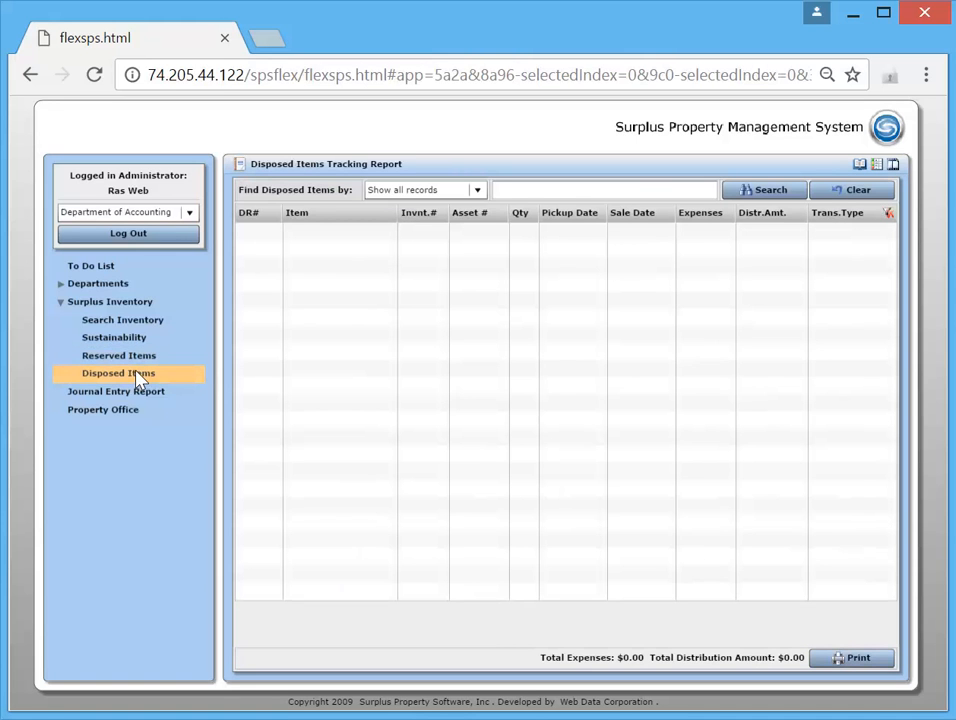
click(768, 195)
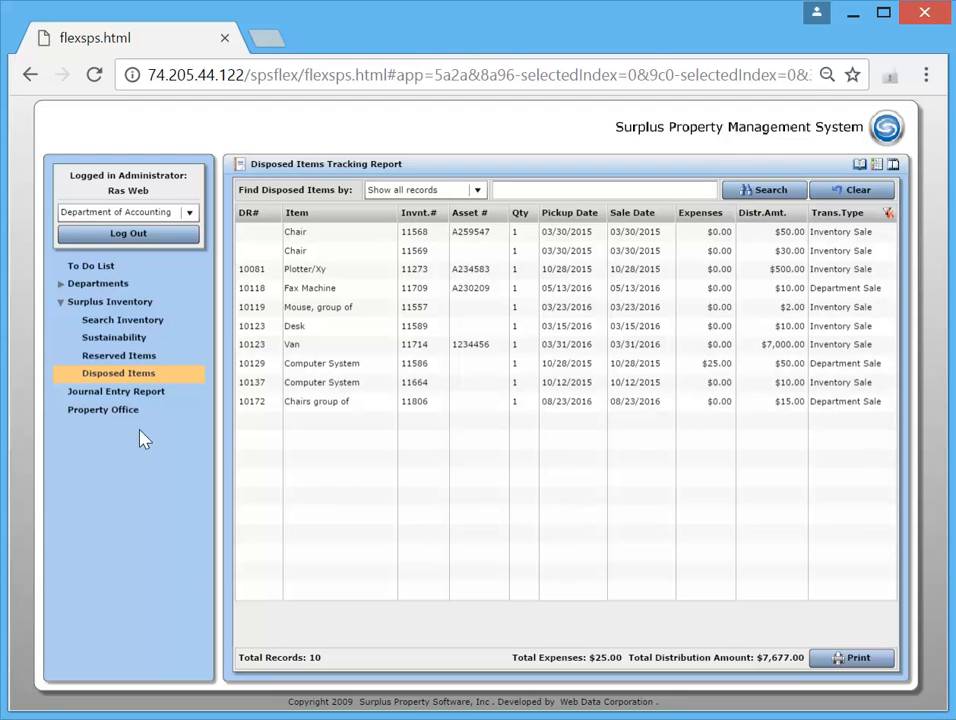
Revisit the surplus inventory search page and the Sustainability want list, selecting the Tono Cover entry.
click(124, 323)
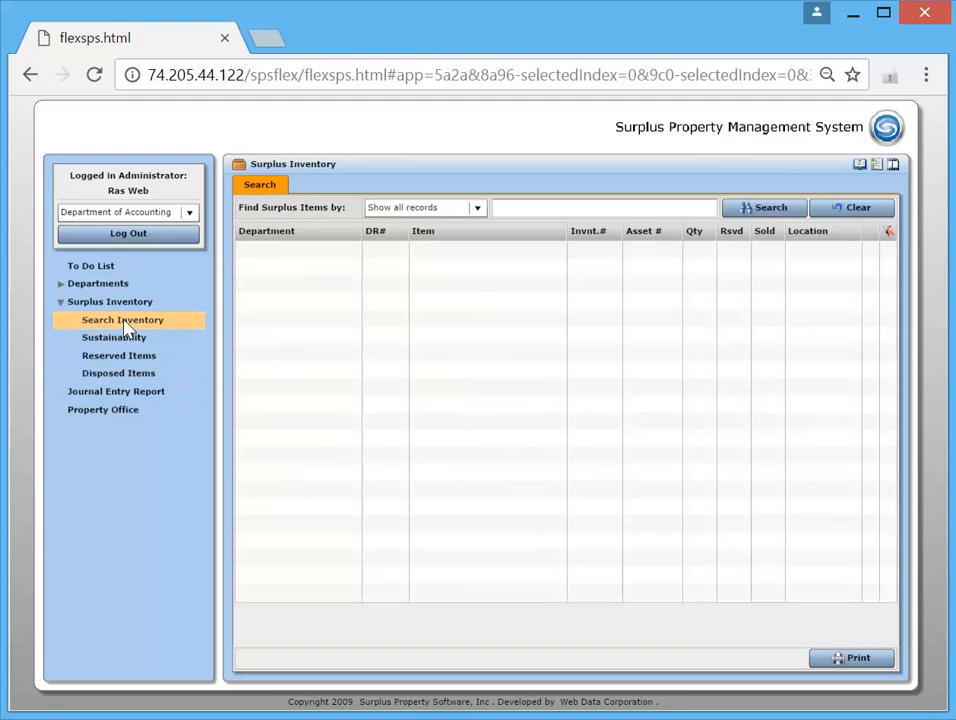
click(129, 341)
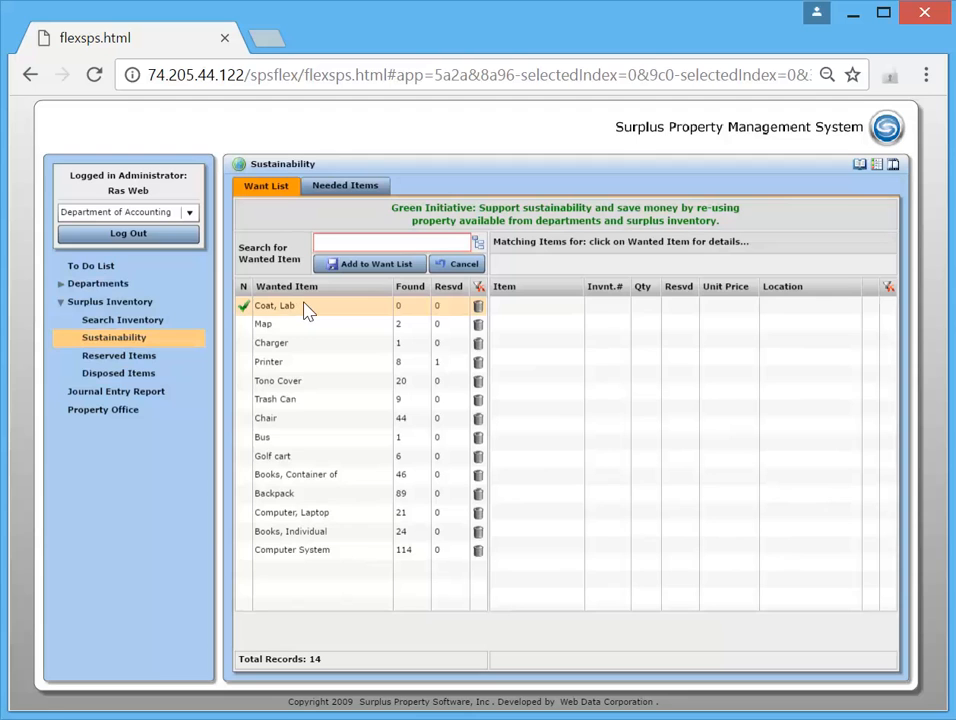
click(250, 380)
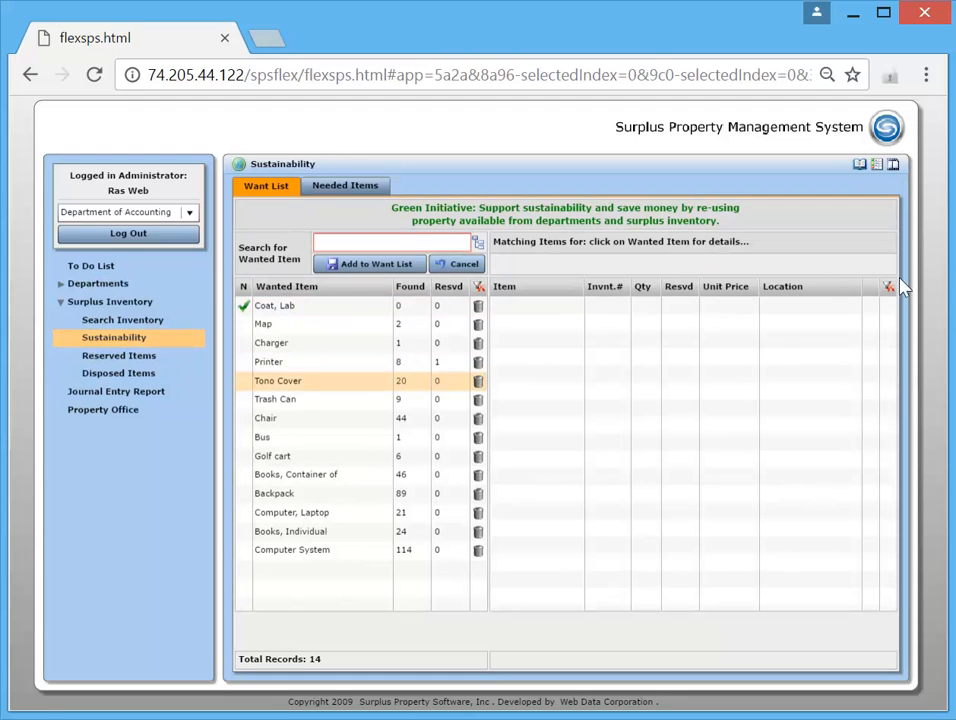